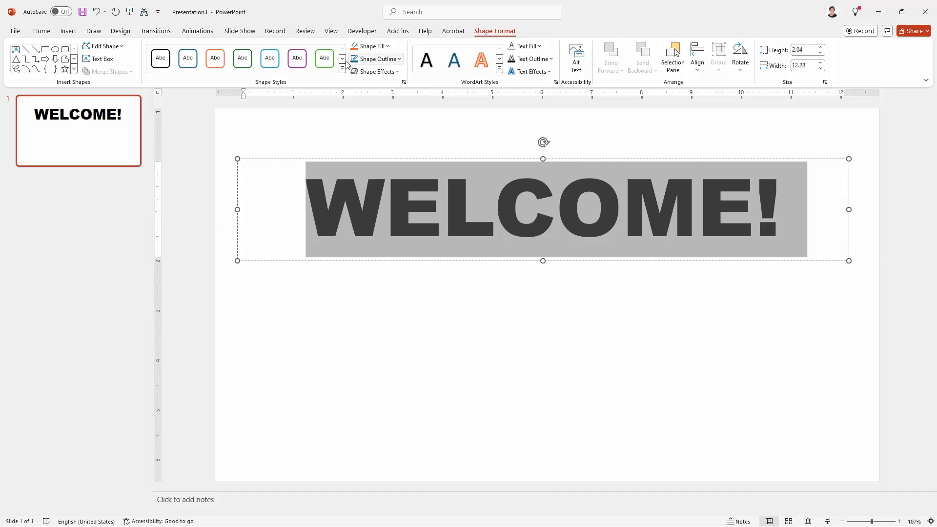
Change the WELCOME! text fill to a light blue theme color
{"action": "left_click", "coordinate": [540, 47]}
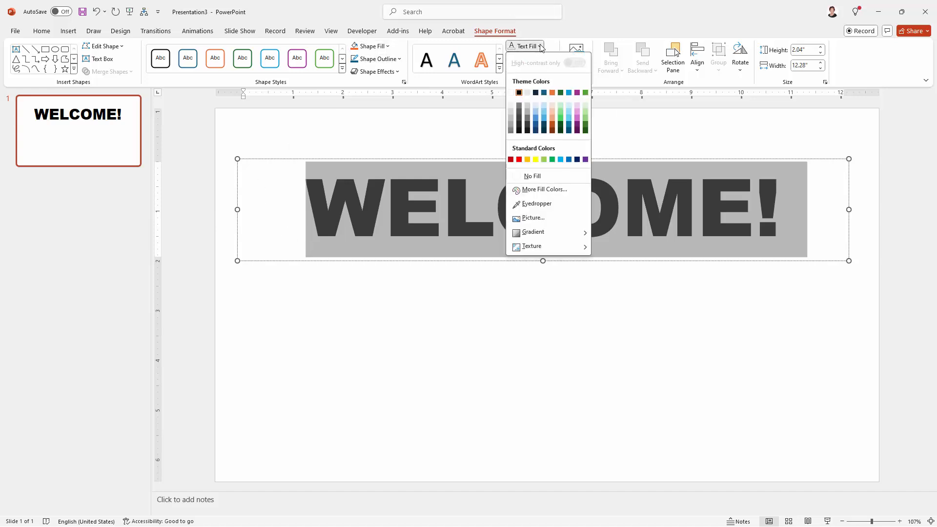
{"action": "left_click", "coordinate": [536, 113]}
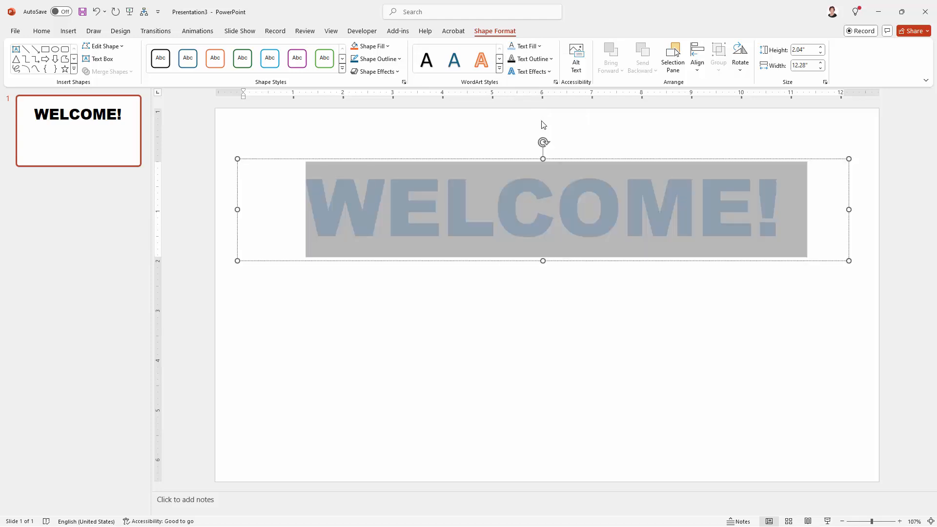
{"action": "left_click", "coordinate": [496, 276]}
Duplicate the light blue WELCOME! text box and set the copy's text fill to No Fill
{"action": "left_click", "coordinate": [303, 159]}
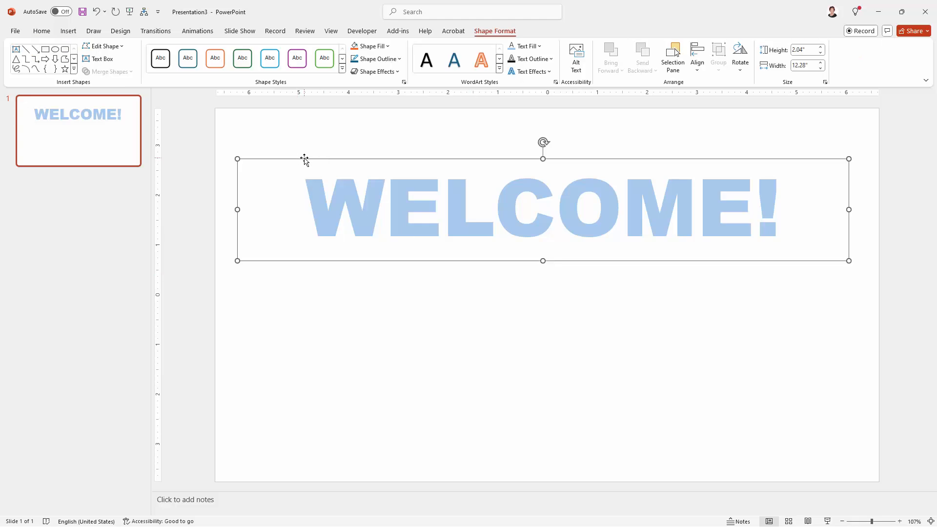
{"action": "key", "text": "ctrl+d"}
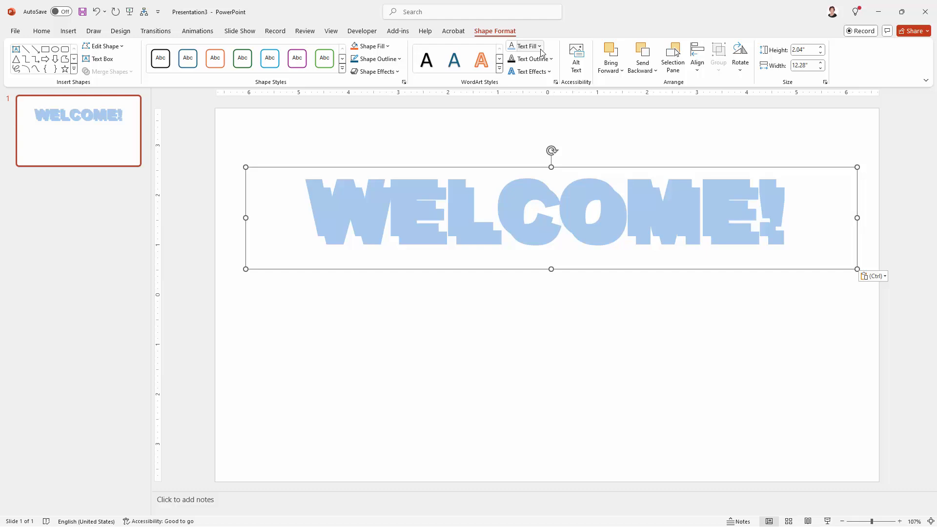
{"action": "left_click", "coordinate": [527, 46]}
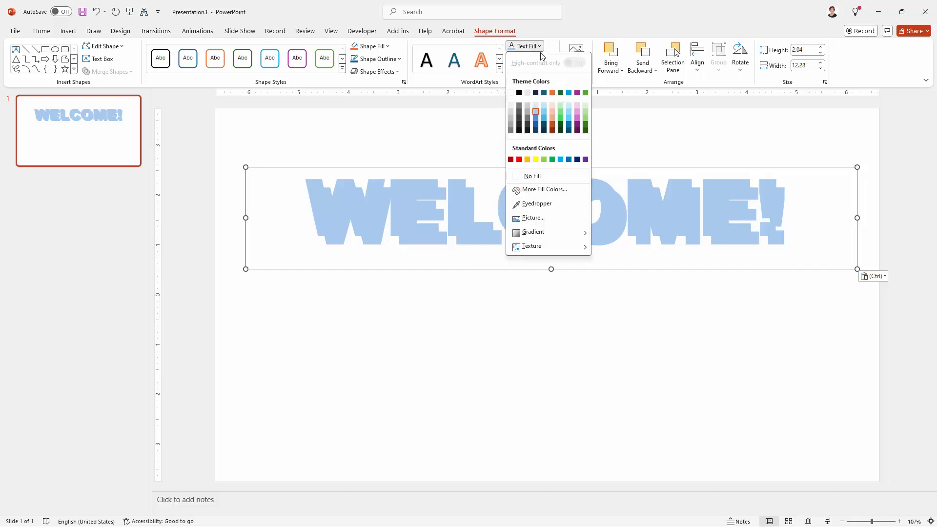
{"action": "left_click", "coordinate": [532, 176]}
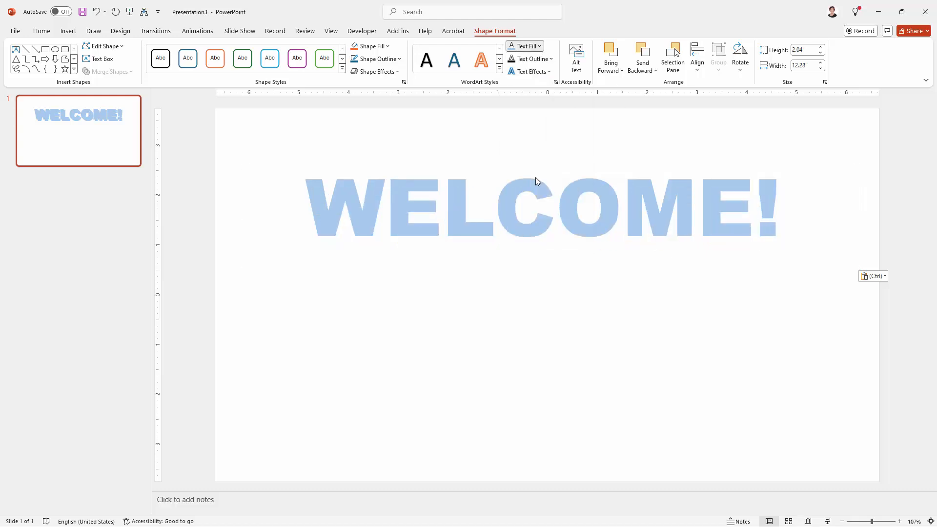
Give the unfilled WELCOME! copy a ¾ pt text outline
{"action": "left_click", "coordinate": [535, 59]}
{"action": "mouse_move", "coordinate": [533, 231]}
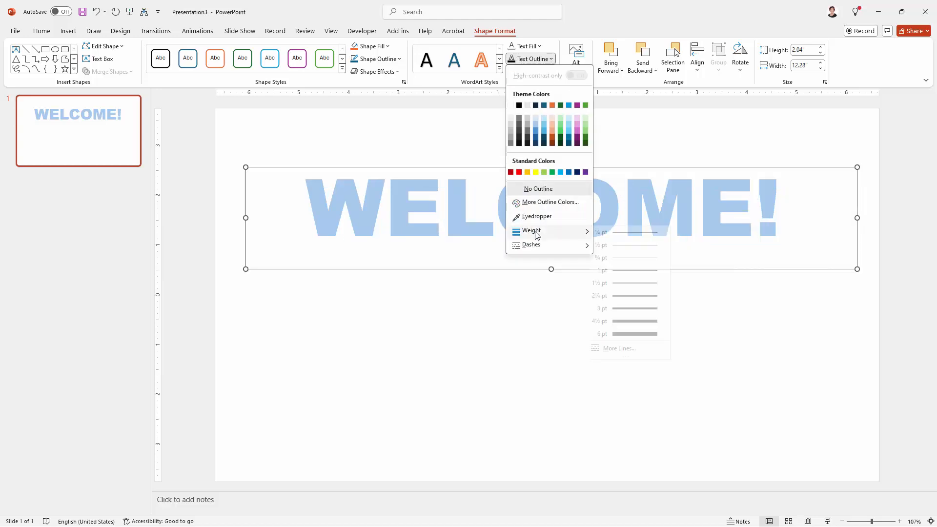
{"action": "left_click", "coordinate": [629, 263]}
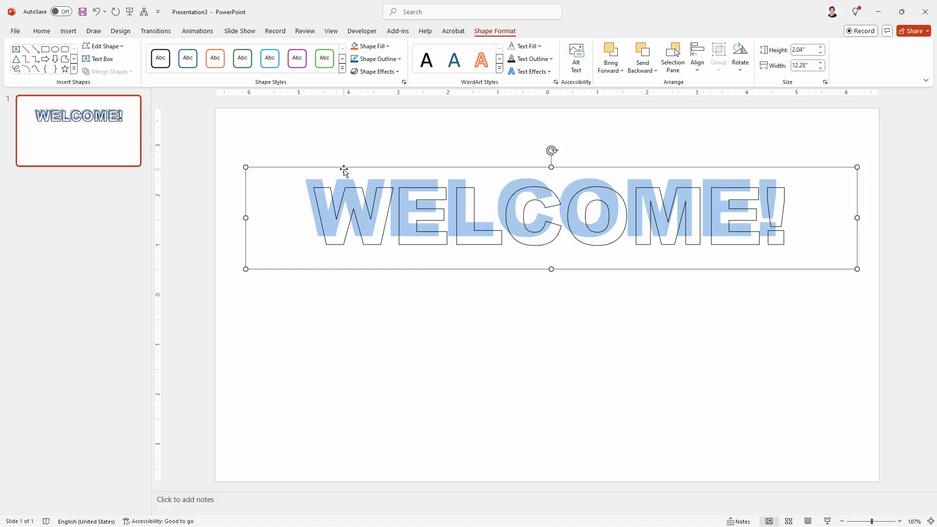
Position the outlined WELCOME! copy over the blue text, offset slightly up and to the left of it
{"action": "left_click_drag", "start_coordinate": [344, 168], "coordinate": [329, 154]}
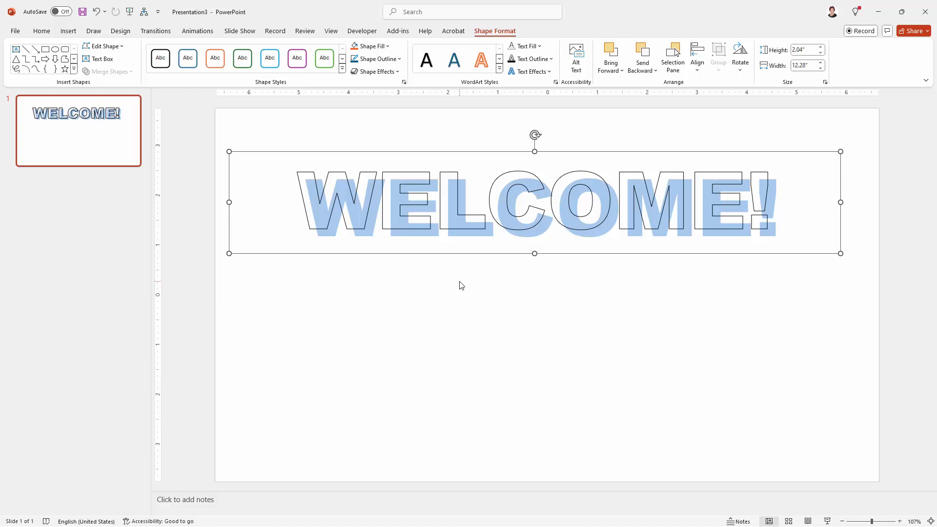
{"action": "key", "text": "Down"}
{"action": "key", "text": "Down"}
{"action": "key", "text": "Down"}
{"action": "key", "text": "Down"}
{"action": "key", "text": "Down"}
{"action": "key", "text": "Down"}
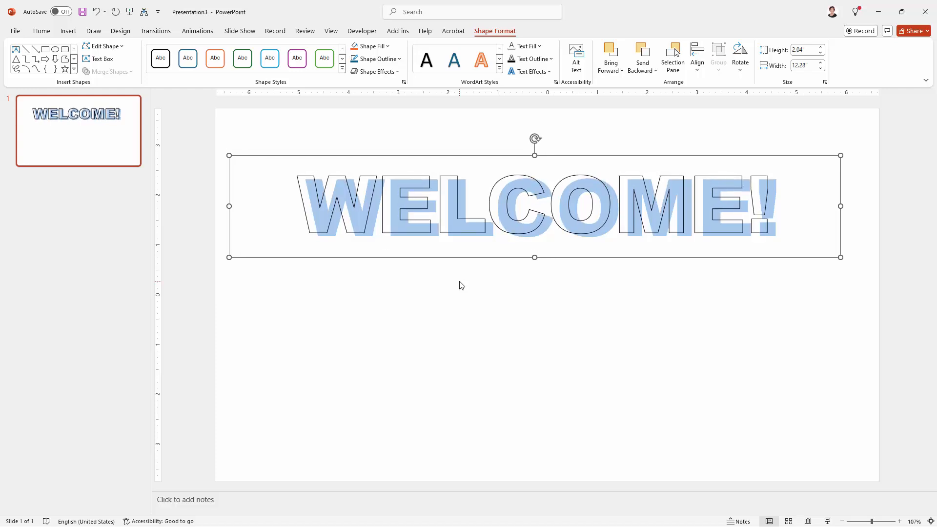
{"action": "key", "text": "Right"}
{"action": "key", "text": "Right"}
{"action": "key", "text": "Right"}
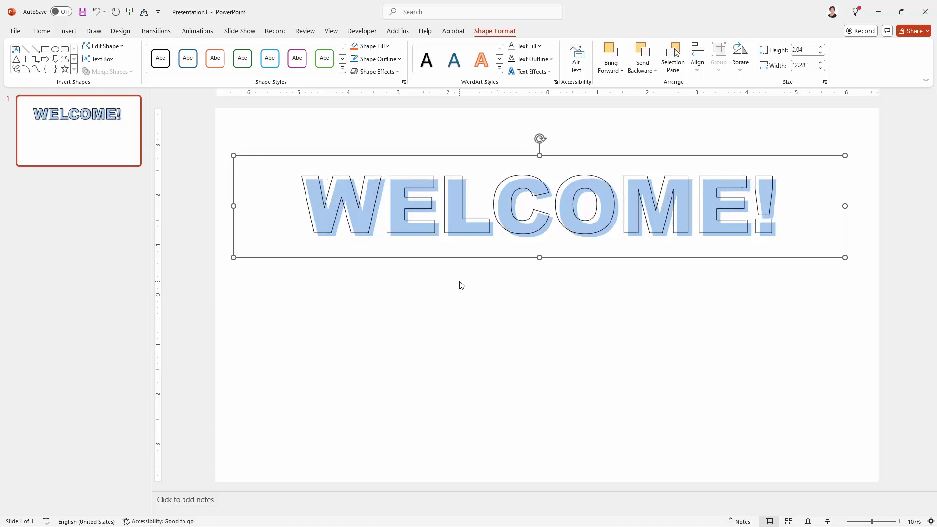
{"action": "key", "text": "Down"}
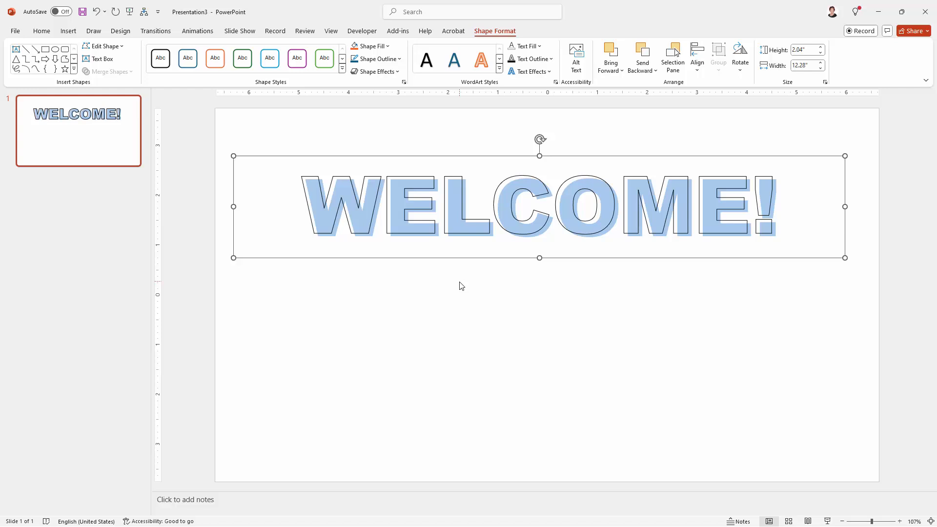
{"action": "left_click", "coordinate": [457, 308]}
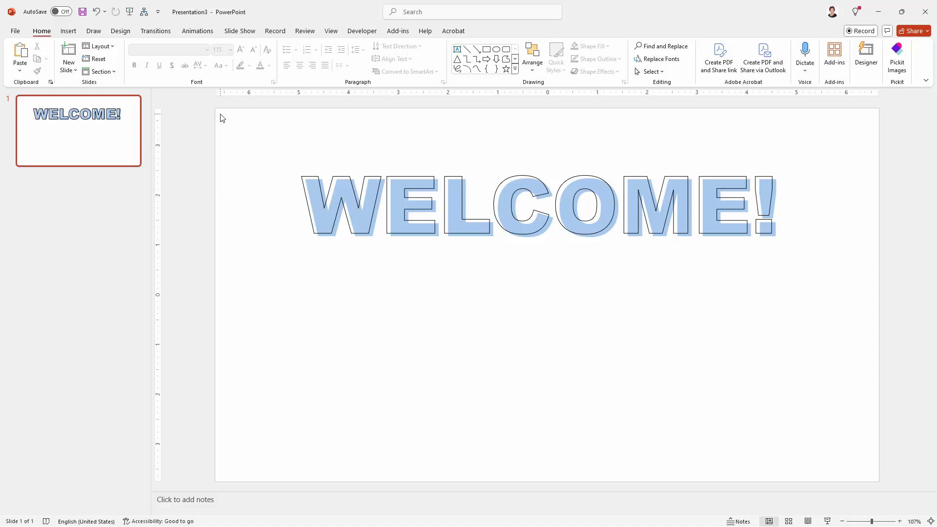
Select both WELCOME! text boxes and group them
{"action": "left_click_drag", "start_coordinate": [280, 141], "coordinate": [876, 320]}
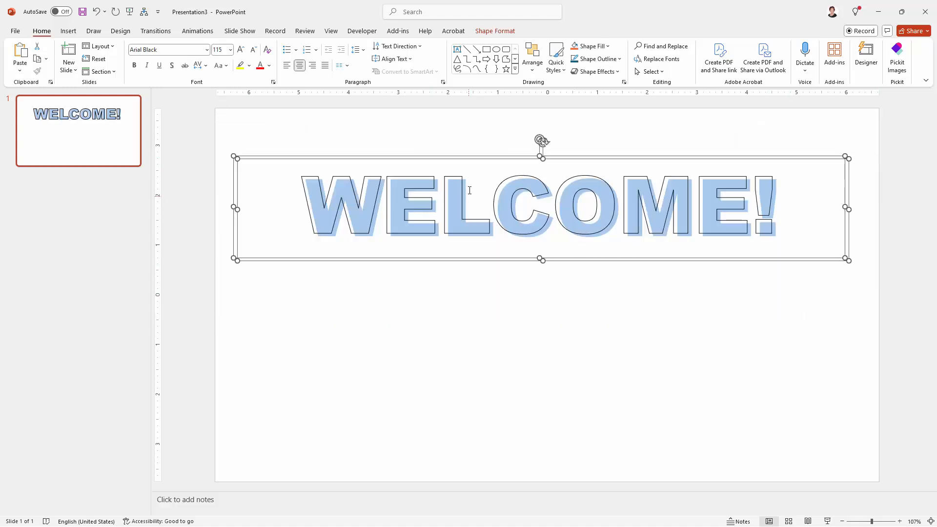
{"action": "left_click", "coordinate": [495, 32]}
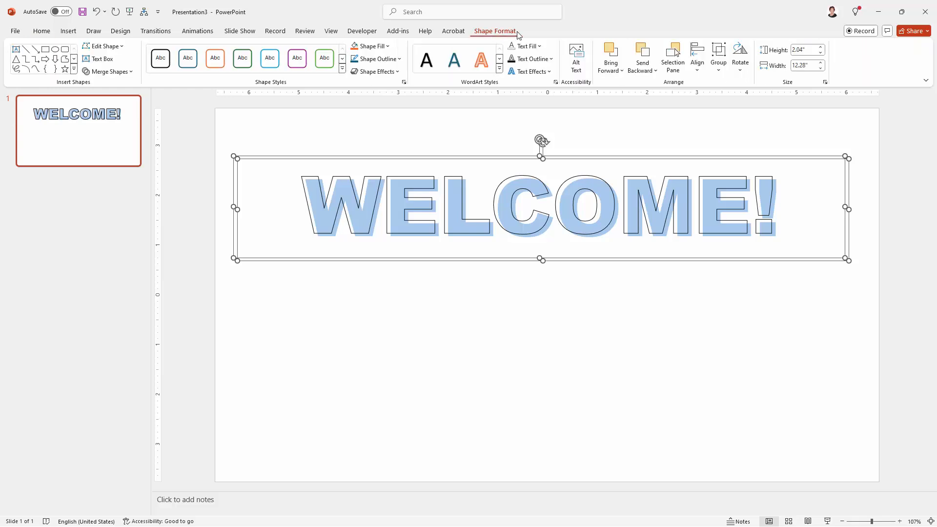
{"action": "left_click", "coordinate": [720, 61]}
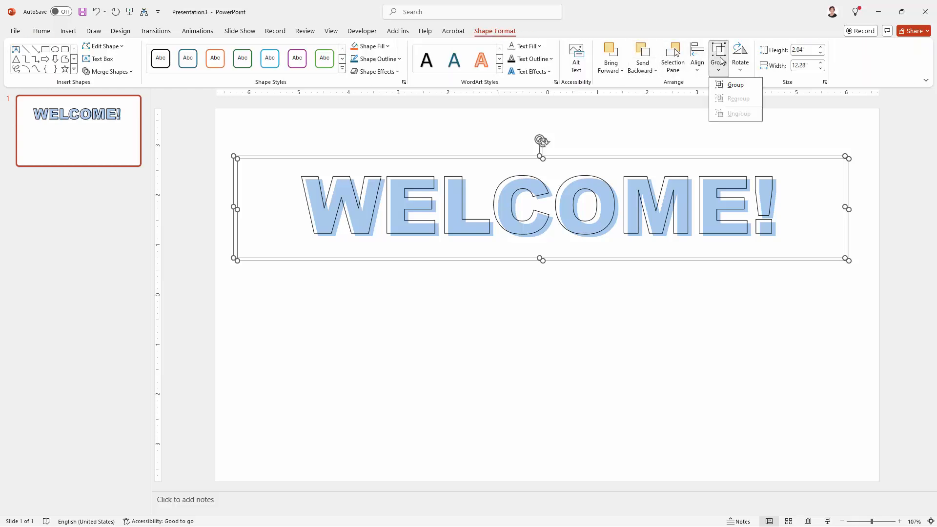
{"action": "left_click", "coordinate": [733, 86]}
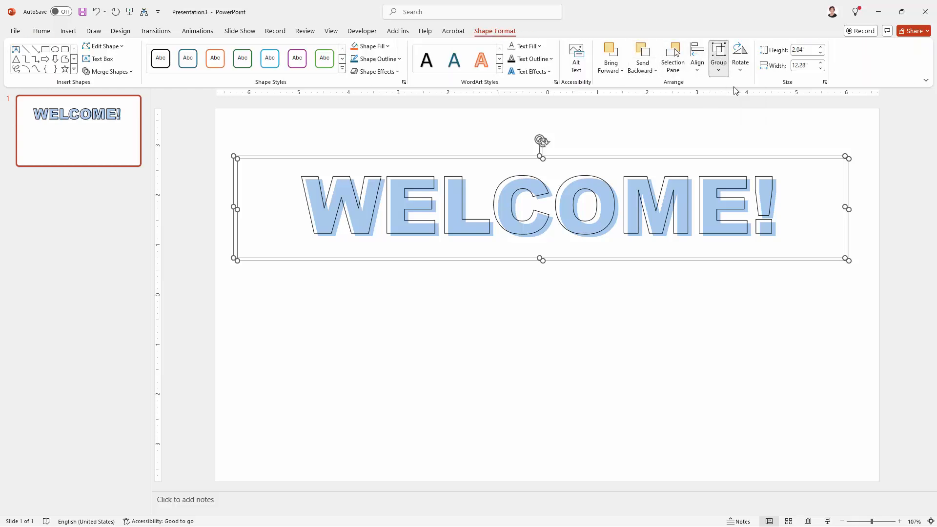
Move the grouped WELCOME! text slightly right and down so it is centered horizontally on the slide
{"action": "left_click", "coordinate": [597, 348]}
{"action": "left_click", "coordinate": [379, 160]}
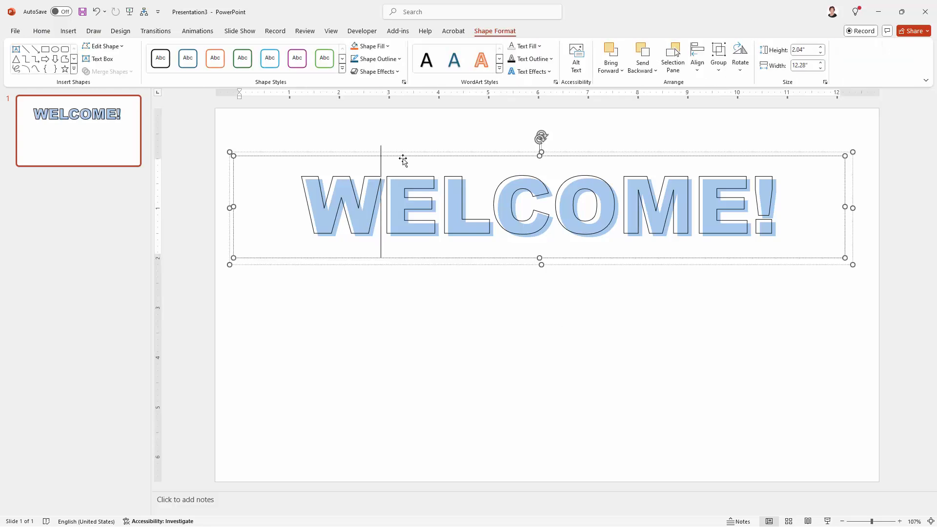
{"action": "mouse_move", "coordinate": [403, 160]}
{"action": "left_mouse_down"}
{"action": "mouse_move", "coordinate": [383, 287]}
{"action": "mouse_move", "coordinate": [417, 170]}
{"action": "mouse_move", "coordinate": [394, 174]}
{"action": "mouse_move", "coordinate": [408, 156]}
{"action": "left_mouse_up"}
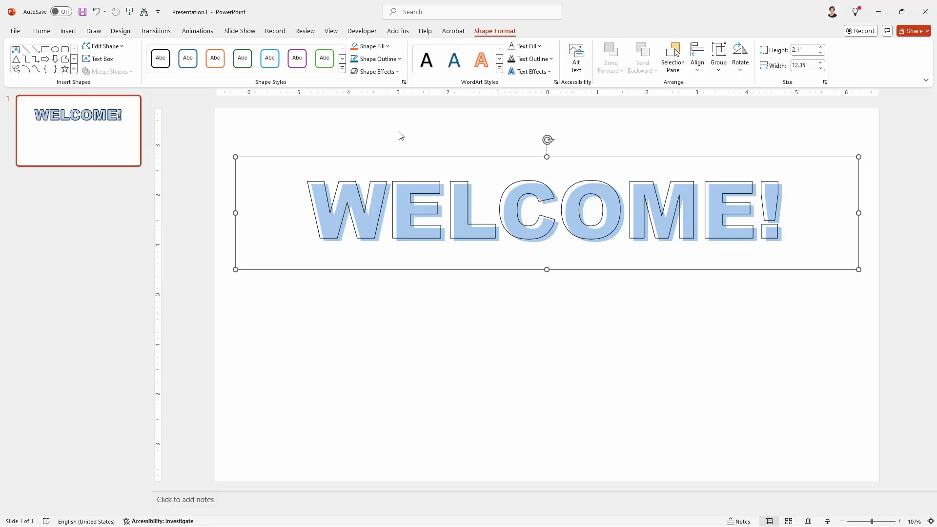
Open the Selection Pane to list the objects on the slide
{"action": "left_click", "coordinate": [42, 31]}
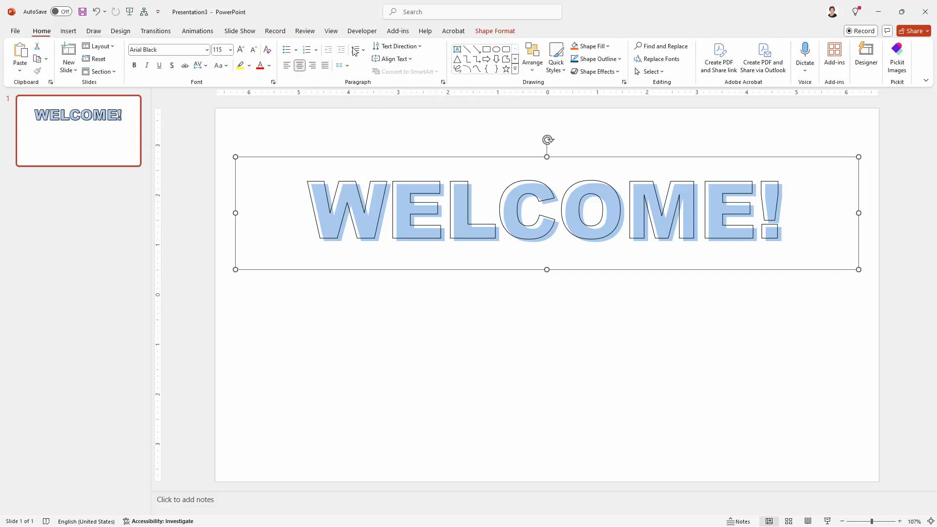
{"action": "left_click", "coordinate": [662, 74]}
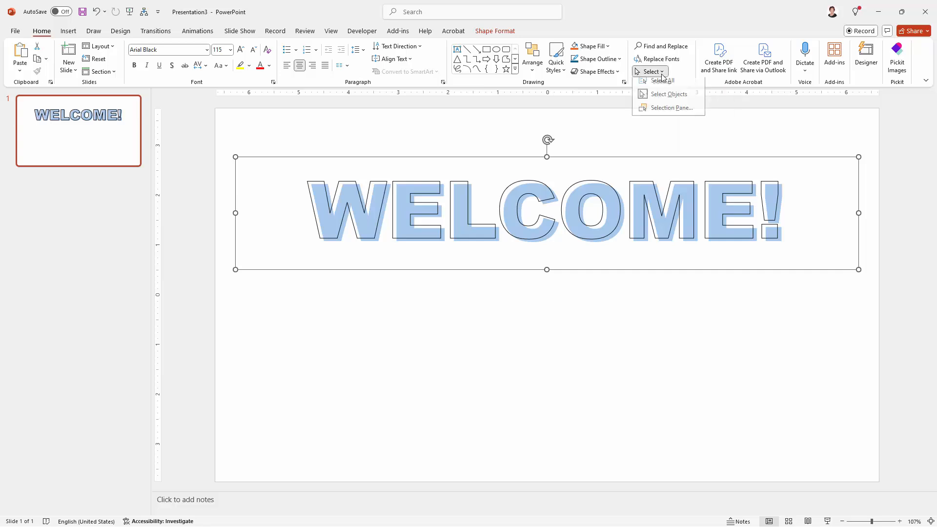
{"action": "left_click", "coordinate": [669, 115]}
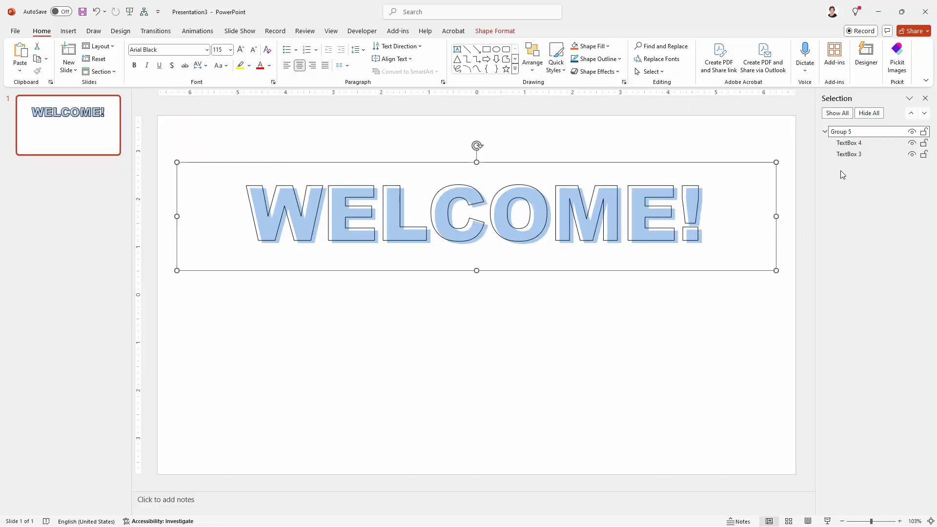
Check which WELCOME! layer TextBox 4 and TextBox 3 are by selecting each and toggling TextBox 3's visibility
{"action": "left_click", "coordinate": [858, 145]}
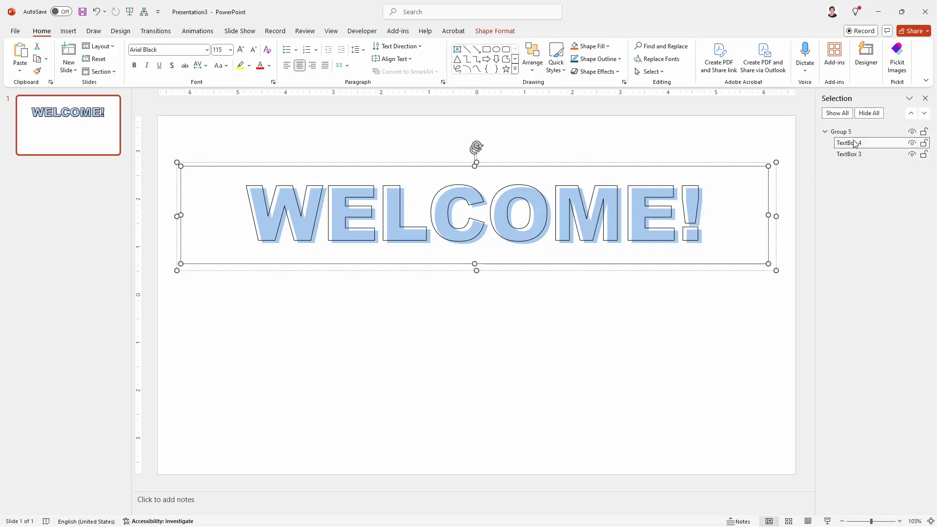
{"action": "left_click", "coordinate": [860, 154]}
{"action": "left_click", "coordinate": [852, 143]}
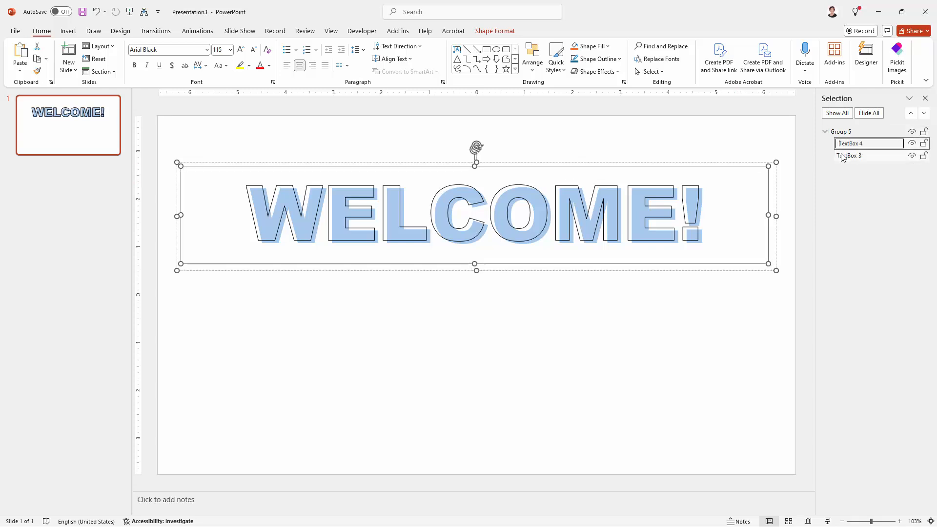
{"action": "left_click", "coordinate": [844, 154]}
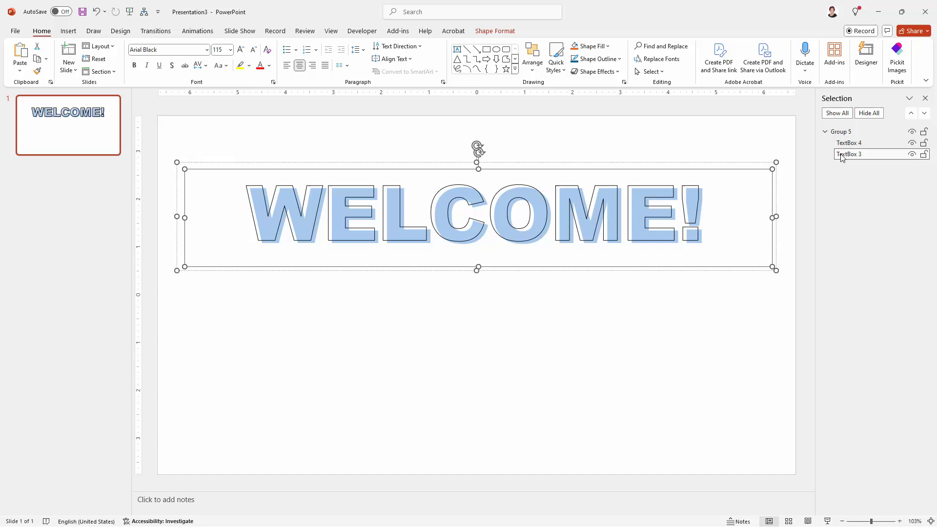
{"action": "left_click", "coordinate": [912, 155]}
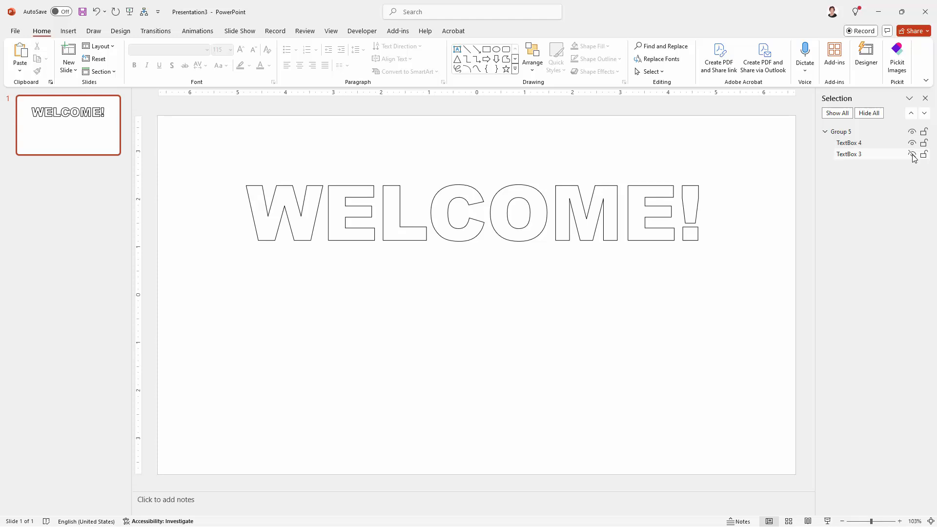
{"action": "left_click", "coordinate": [912, 155]}
Rename TextBox 3, the blue-filled WELCOME! text, as Color
{"action": "left_click", "coordinate": [868, 159]}
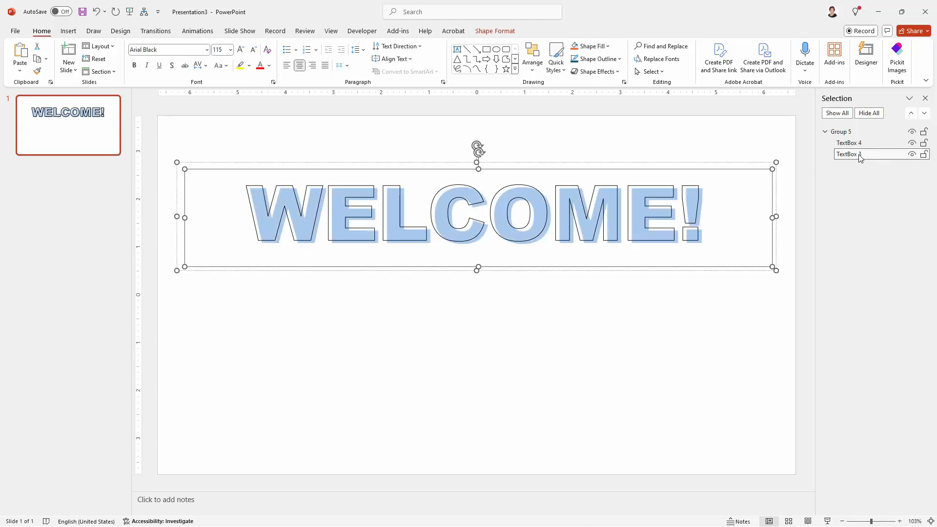
{"action": "left_click", "coordinate": [869, 156]}
{"action": "left_click_drag", "start_coordinate": [869, 155], "coordinate": [830, 155]}
{"action": "type", "text": "cOLOR"}
{"action": "key", "text": "BackSpace"}
{"action": "key", "text": "BackSpace"}
{"action": "key", "text": "BackSpace"}
{"action": "key", "text": "BackSpace"}
{"action": "key", "text": "BackSpace"}
{"action": "type", "text": "Color"}
Toggle TextBox 4's visibility to check its layer and rename it as outline
{"action": "left_click", "coordinate": [881, 143]}
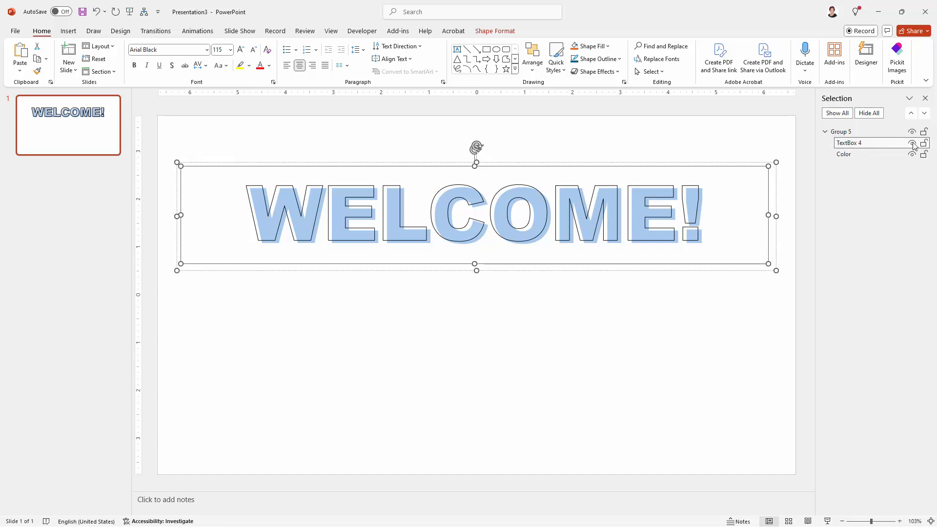
{"action": "left_click", "coordinate": [911, 143]}
{"action": "left_click", "coordinate": [911, 143]}
{"action": "left_click", "coordinate": [873, 144]}
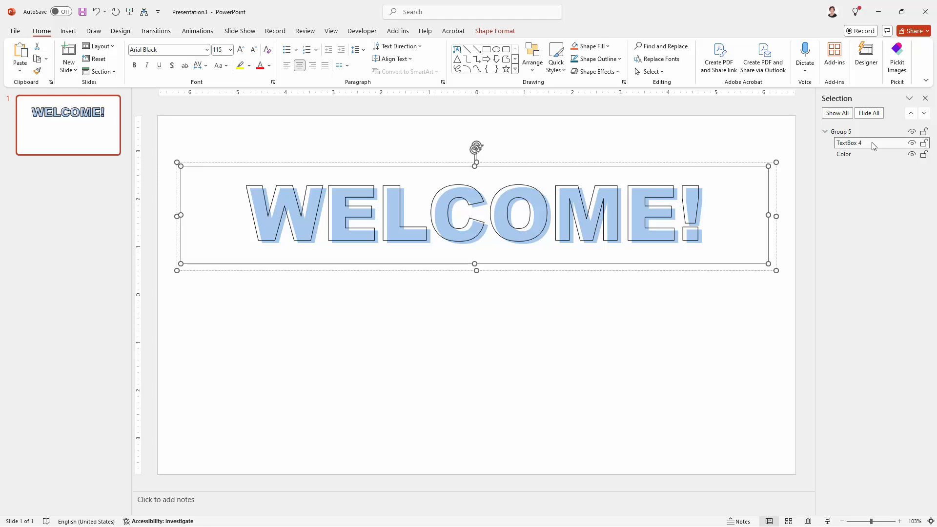
{"action": "left_click", "coordinate": [866, 144]}
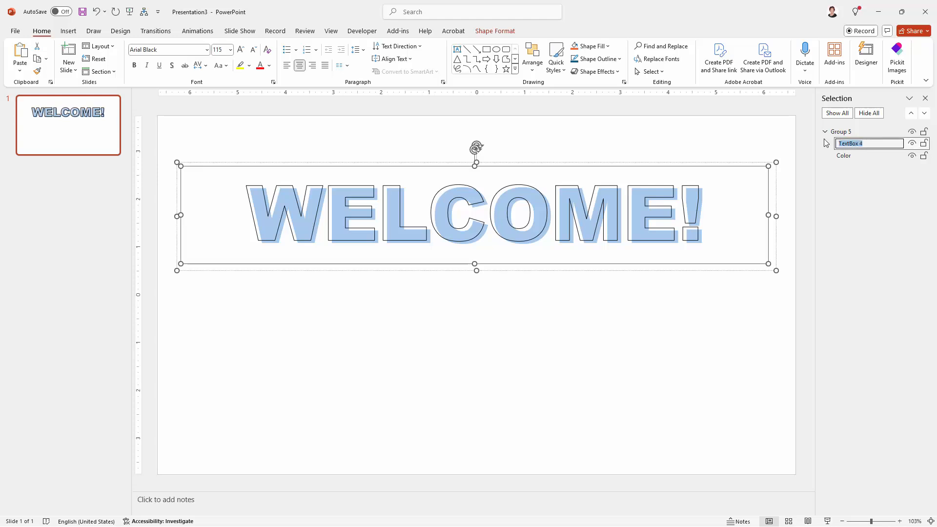
{"action": "type", "text": "outline"}
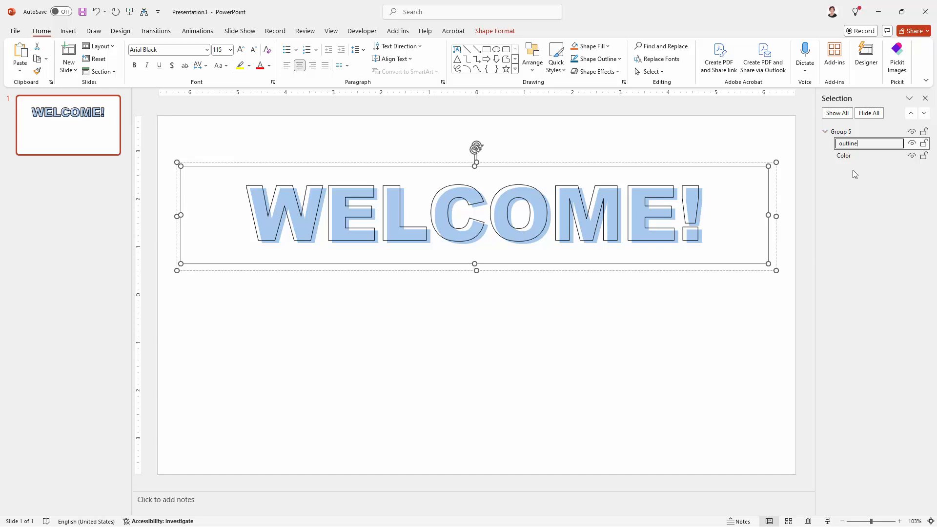
{"action": "left_click", "coordinate": [657, 268]}
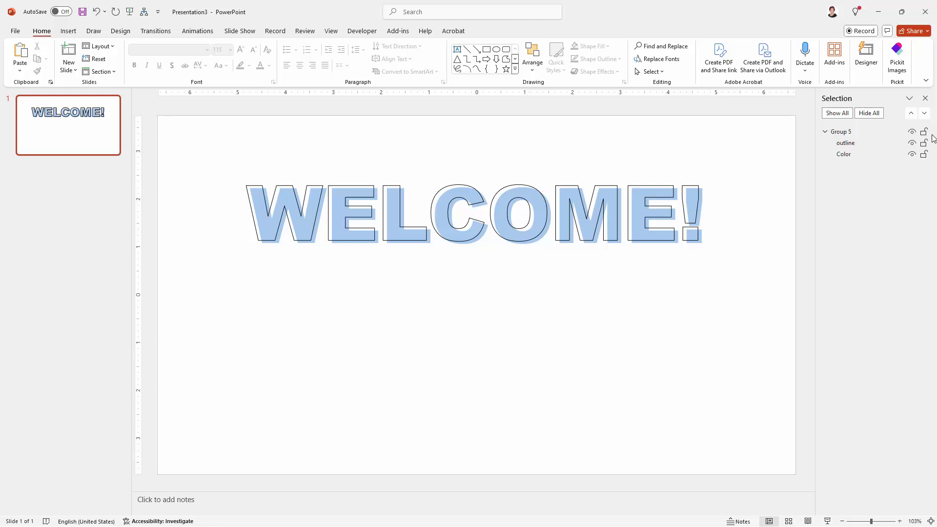
Change the text fill of the Color layer to the lightest pink-purple theme shade
{"action": "left_click", "coordinate": [850, 158]}
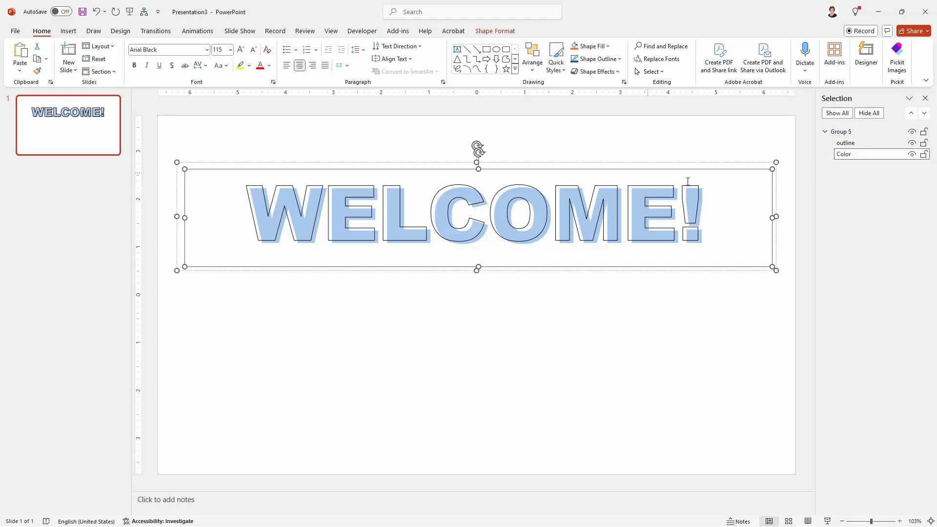
{"action": "left_click", "coordinate": [490, 32]}
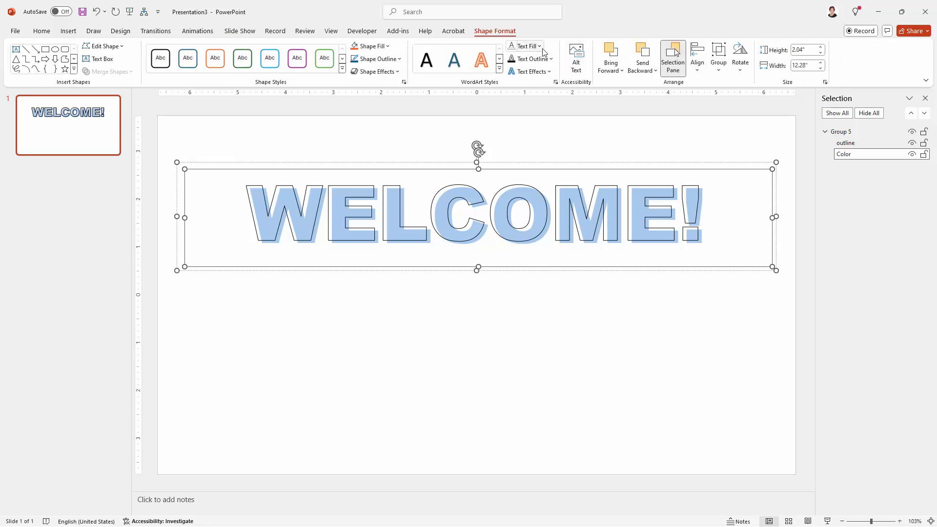
{"action": "left_click", "coordinate": [540, 47]}
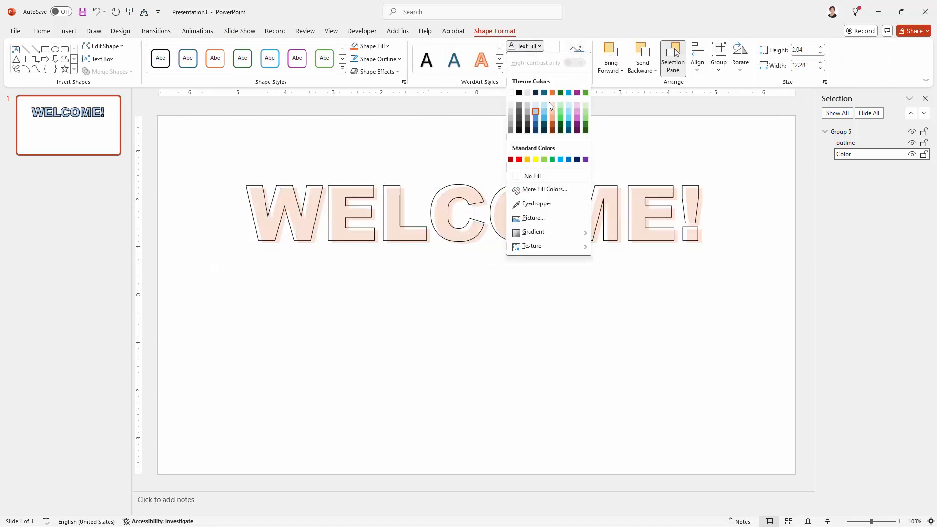
{"action": "left_click", "coordinate": [577, 105]}
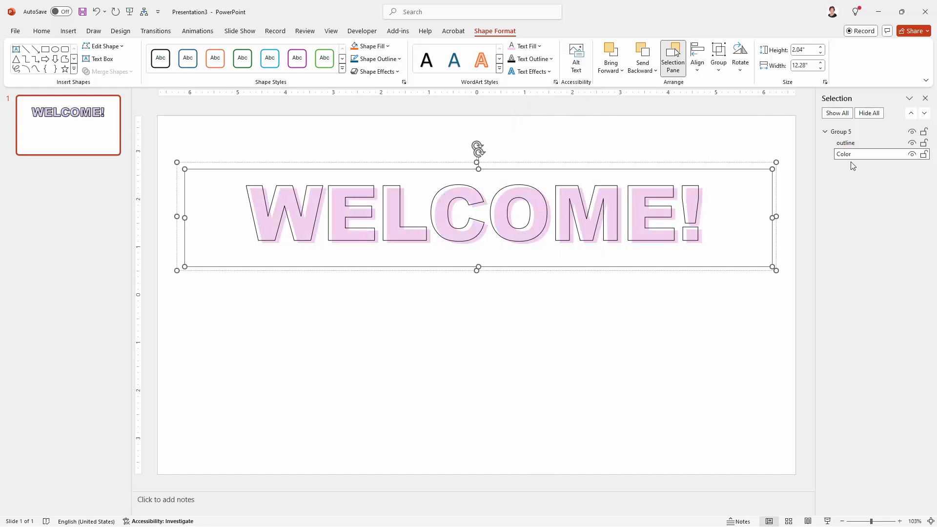
Change the text outline of the outline layer to the darkest purple theme shade
{"action": "left_click", "coordinate": [855, 146]}
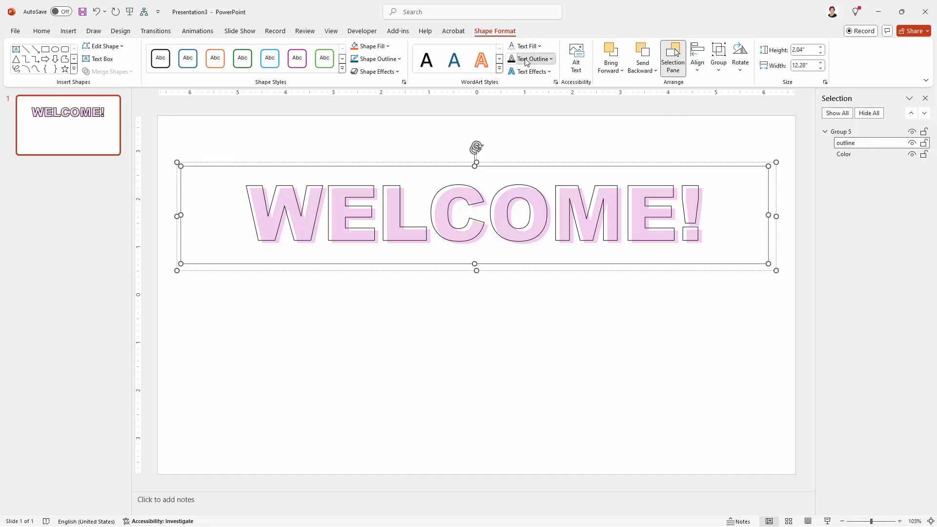
{"action": "left_click", "coordinate": [525, 59]}
{"action": "mouse_move", "coordinate": [551, 233]}
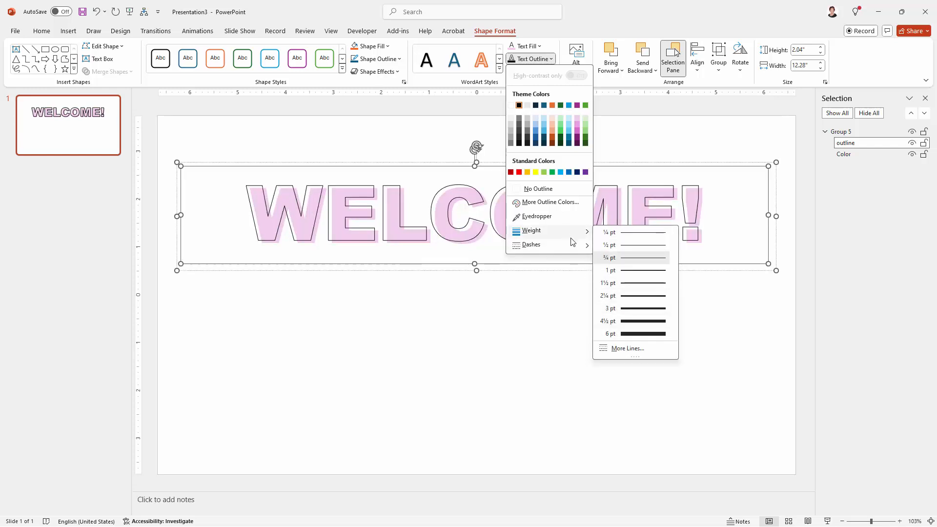
{"action": "mouse_move", "coordinate": [573, 246]}
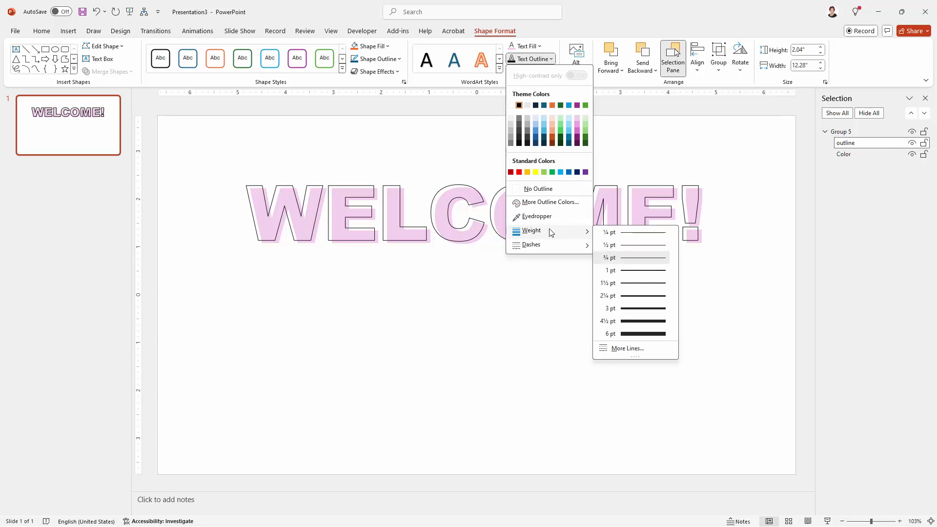
{"action": "left_click", "coordinate": [577, 145]}
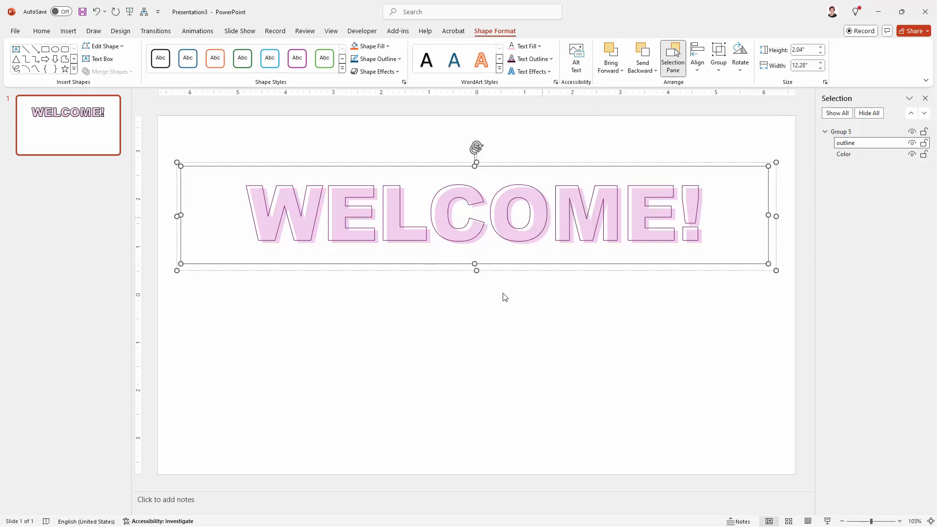
{"action": "left_click", "coordinate": [497, 307]}
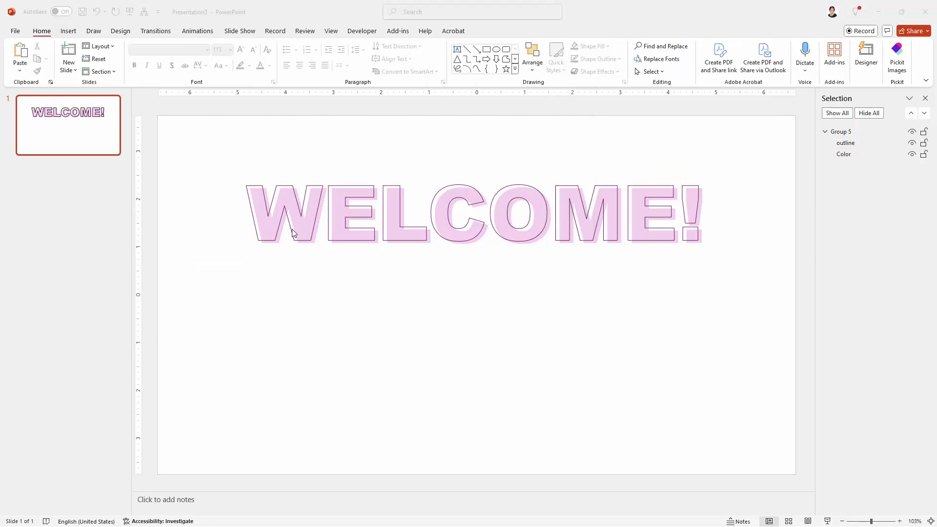
Save the whole WELCOME! group as a PNG picture named welcome on the Desktop, and deselect the group
{"action": "left_click", "coordinate": [363, 185]}
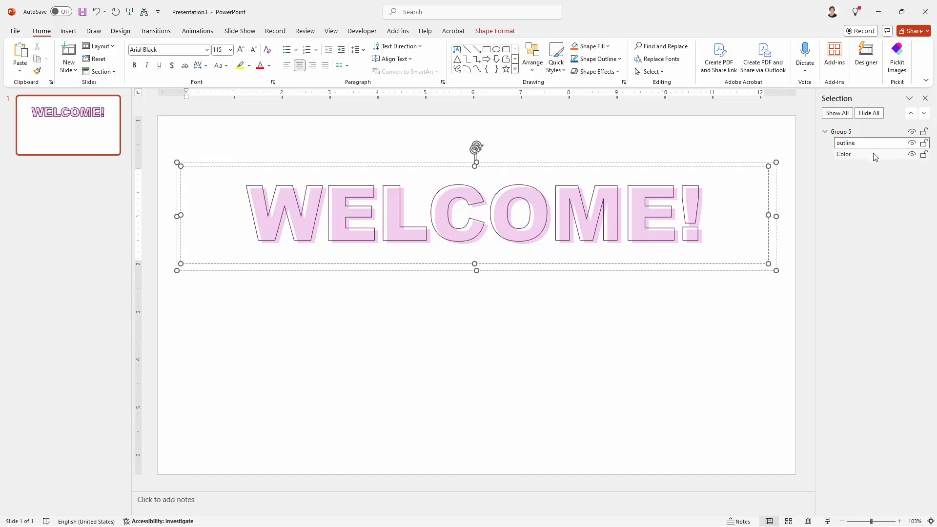
{"action": "left_click", "coordinate": [845, 135]}
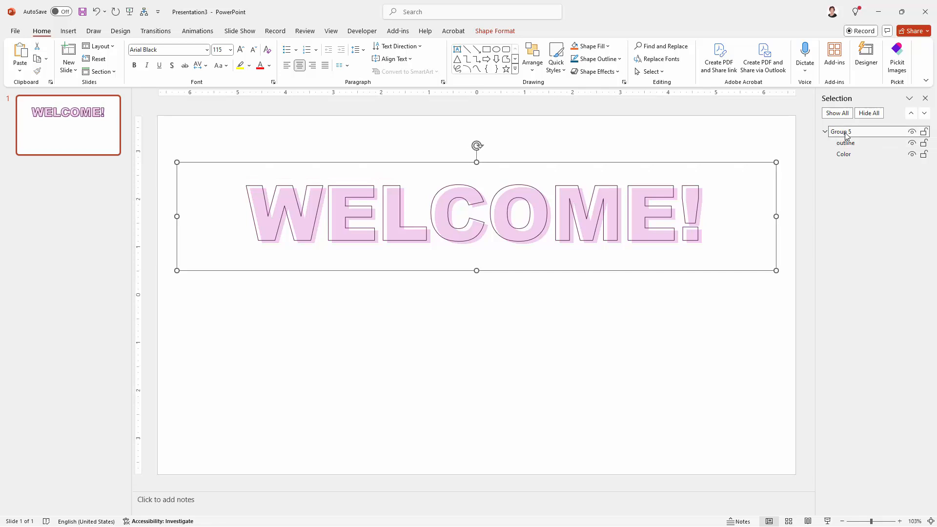
{"action": "right_click", "coordinate": [690, 163]}
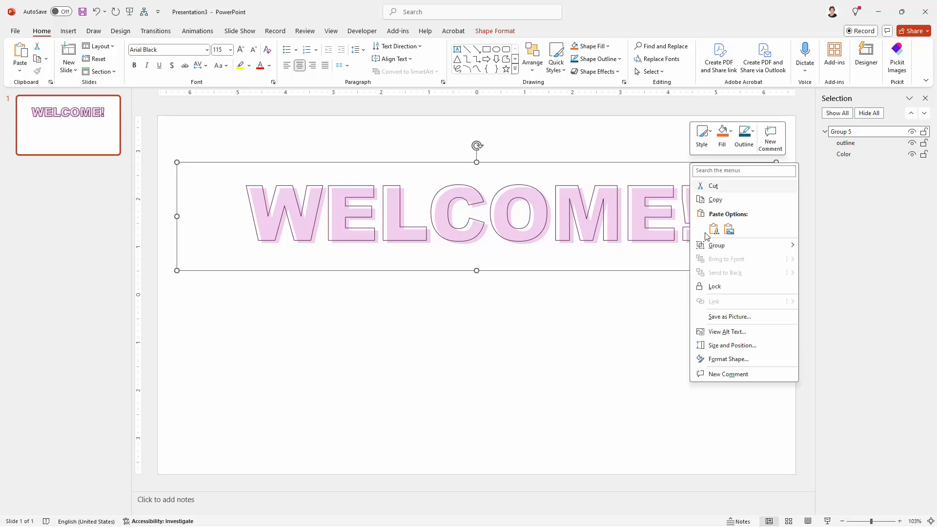
{"action": "left_click", "coordinate": [714, 318]}
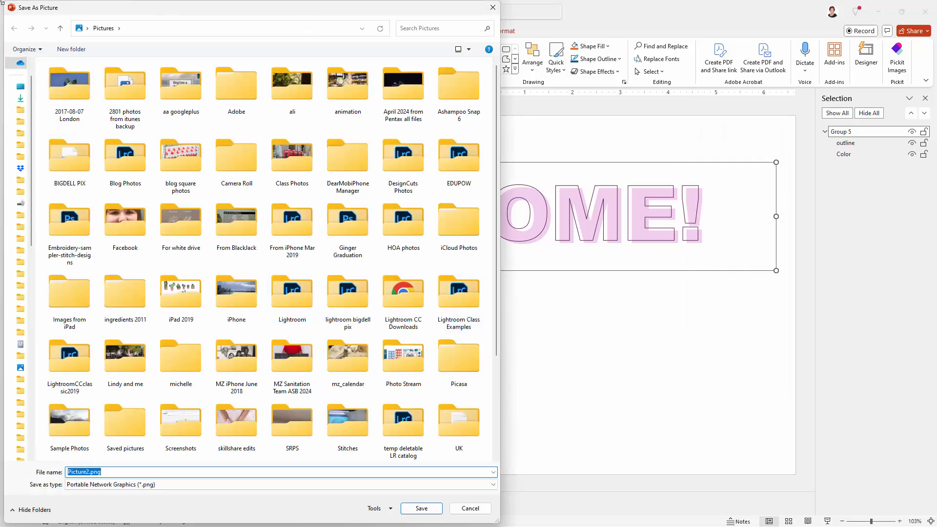
{"action": "left_click", "coordinate": [87, 28]}
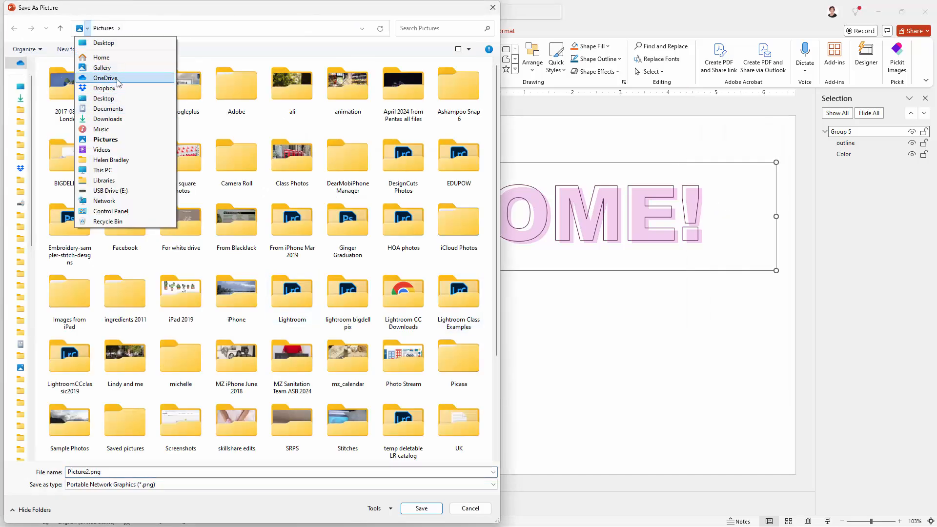
{"action": "left_click", "coordinate": [116, 98]}
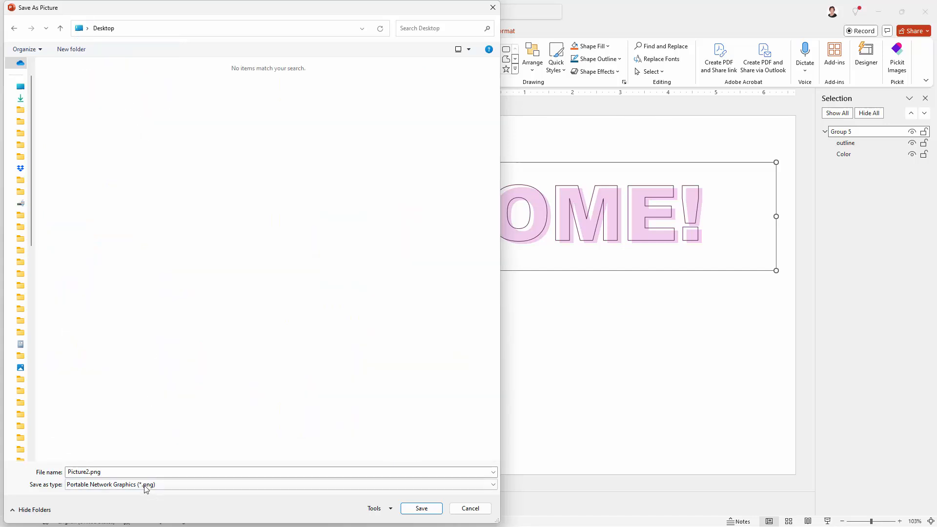
{"action": "left_click", "coordinate": [88, 472]}
{"action": "type", "text": "welcome"}
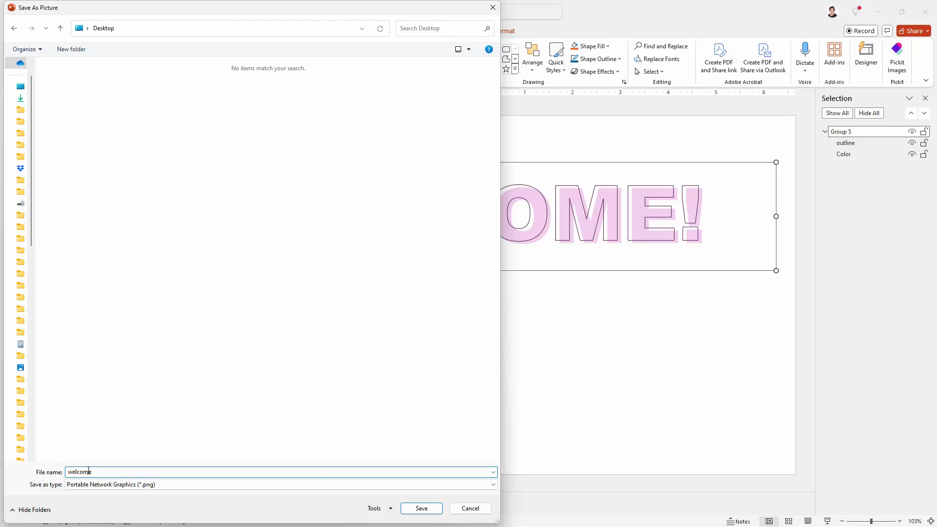
{"action": "key", "text": "Return"}
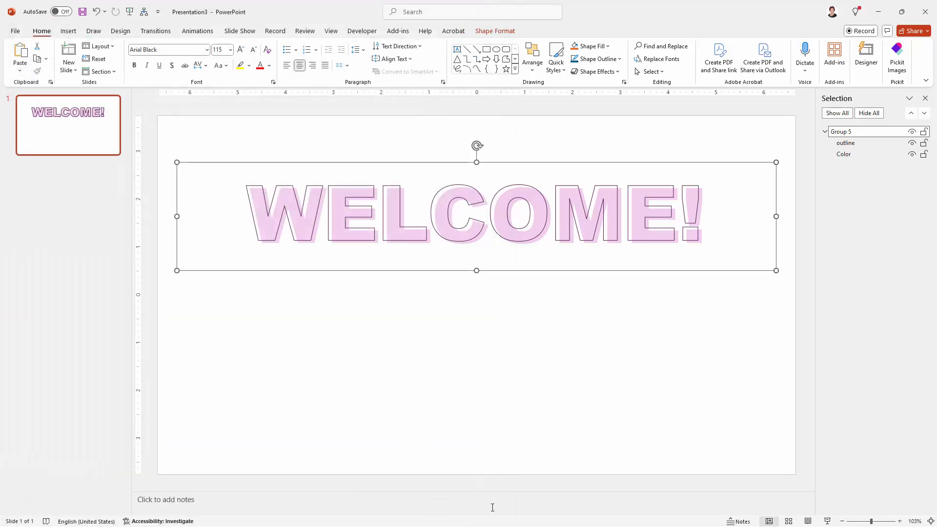
{"action": "left_click", "coordinate": [195, 302]}
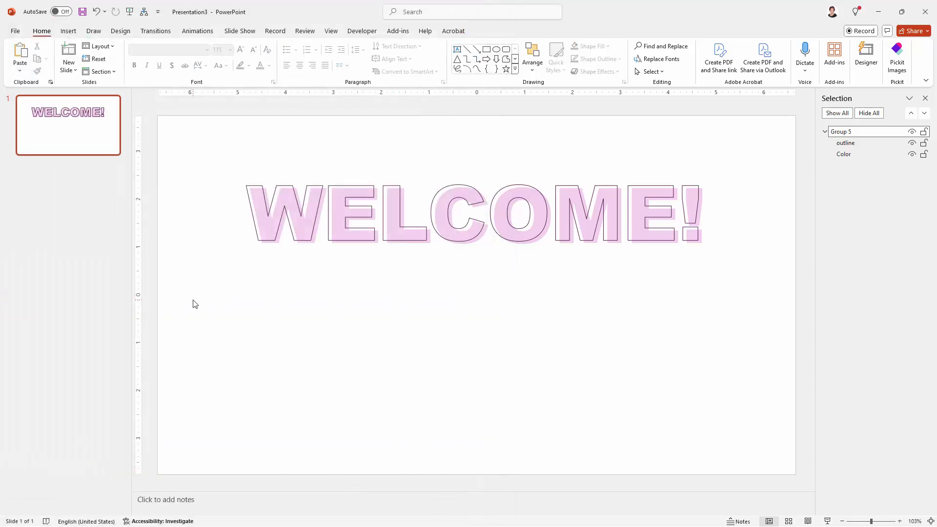